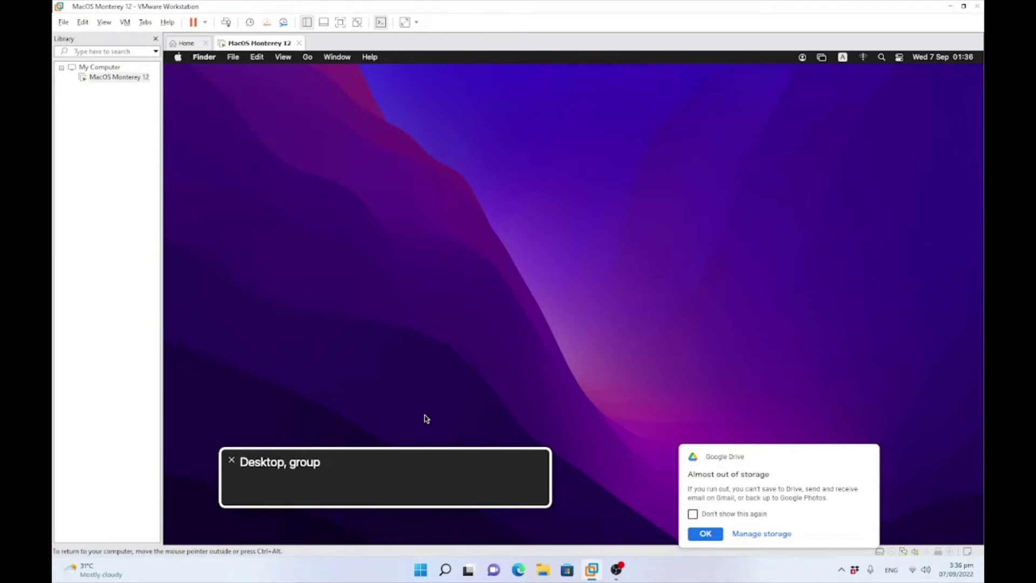
Open VoiceOver Utility and start interacting with its table of settings categories
key(ctrl+alt+F8)
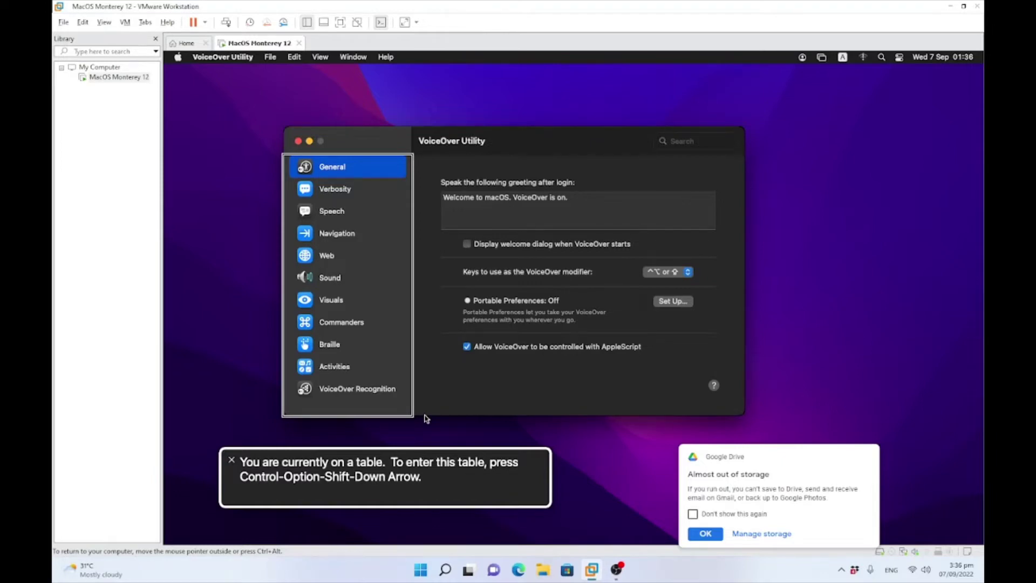
key(ctrl+alt+shift+Down)
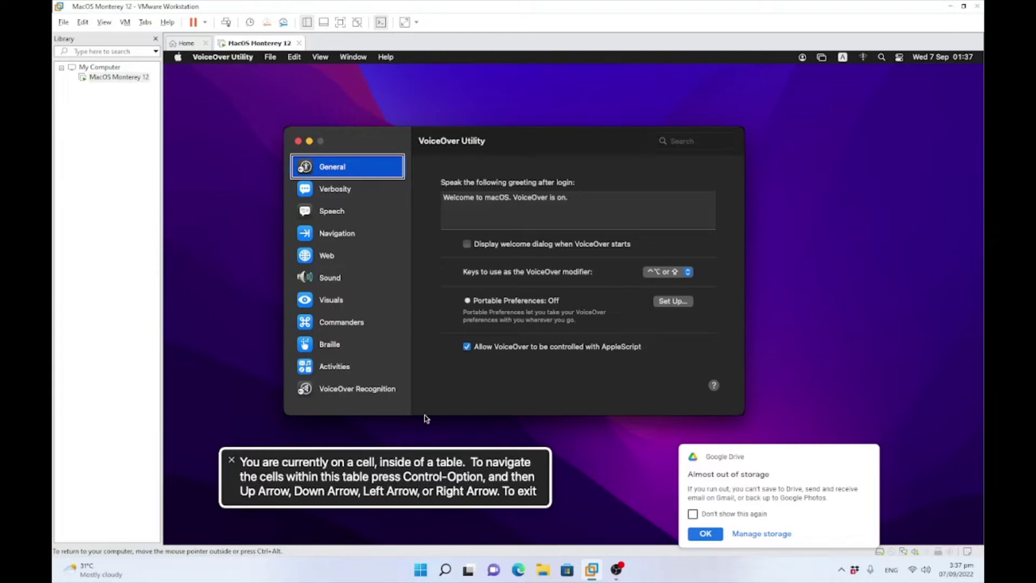
key(Up)
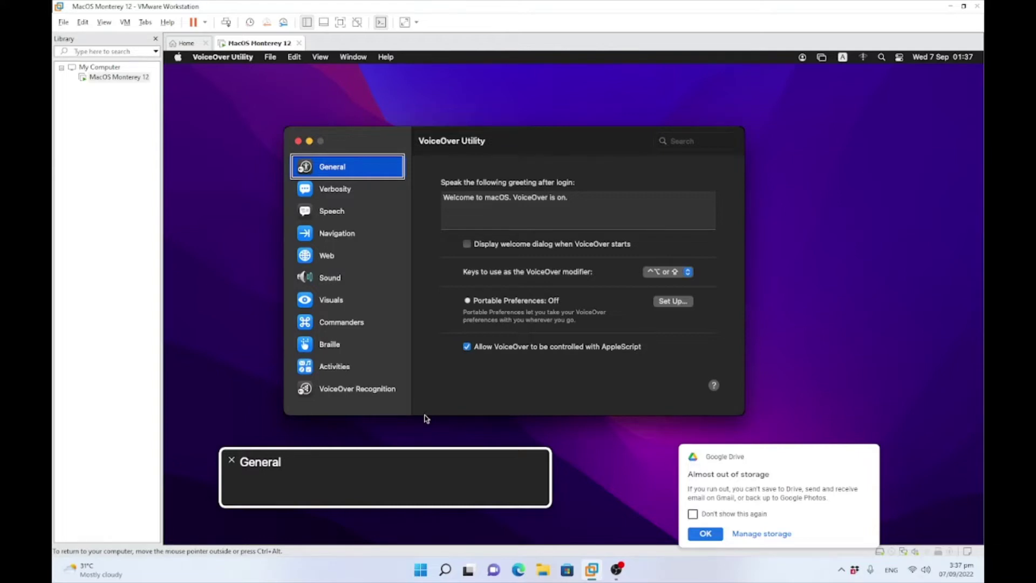
Look through the settings categories one by one, from Verbosity down to VoiceOver Recognition
key(Down)
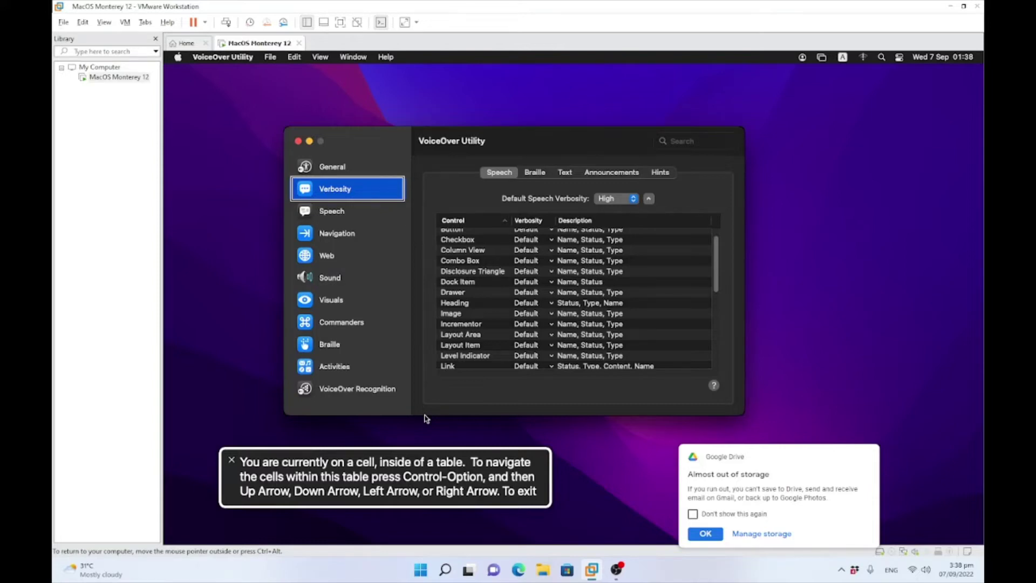
key(Down)
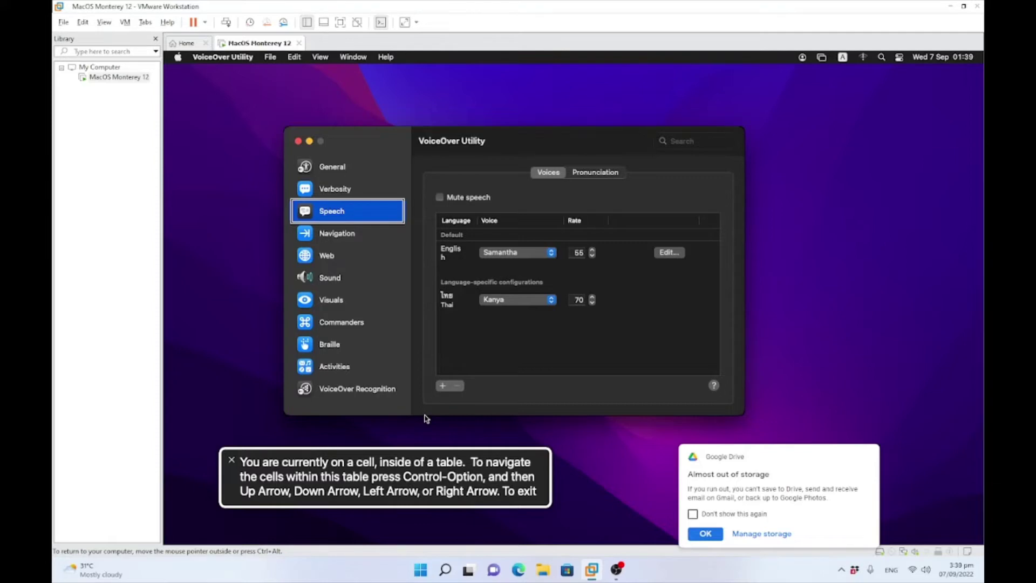
key(Down)
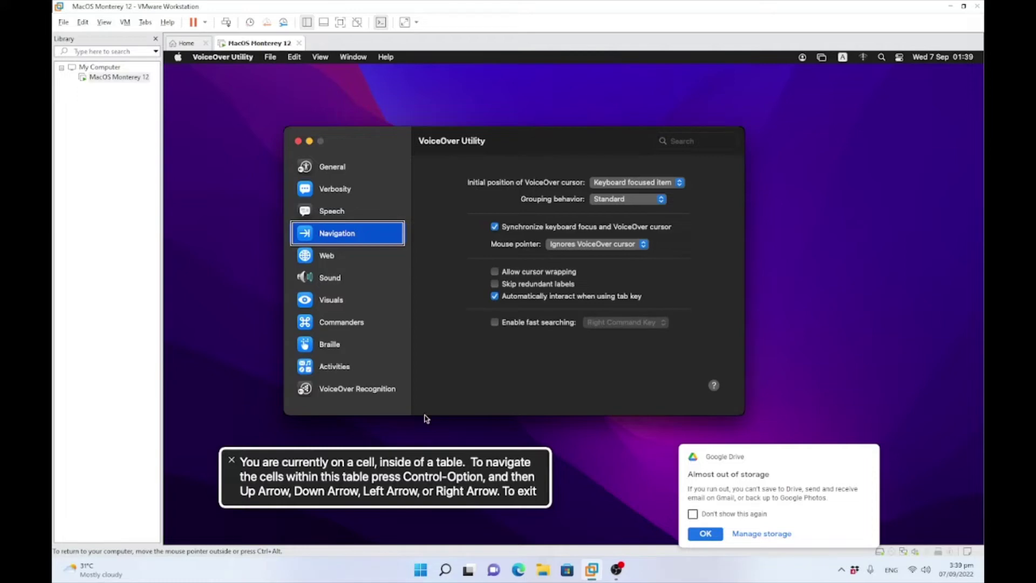
key(Down)
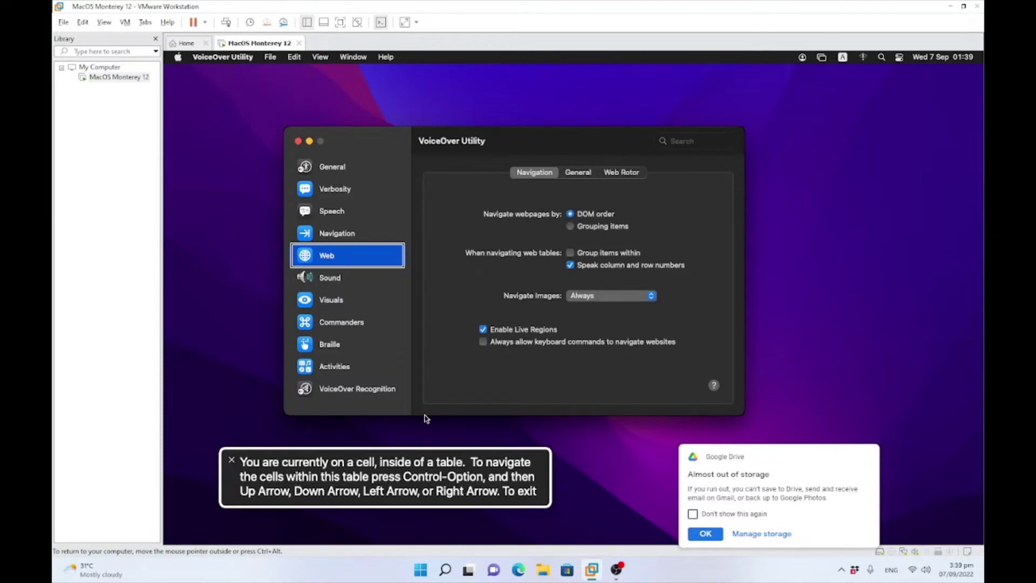
key(Down)
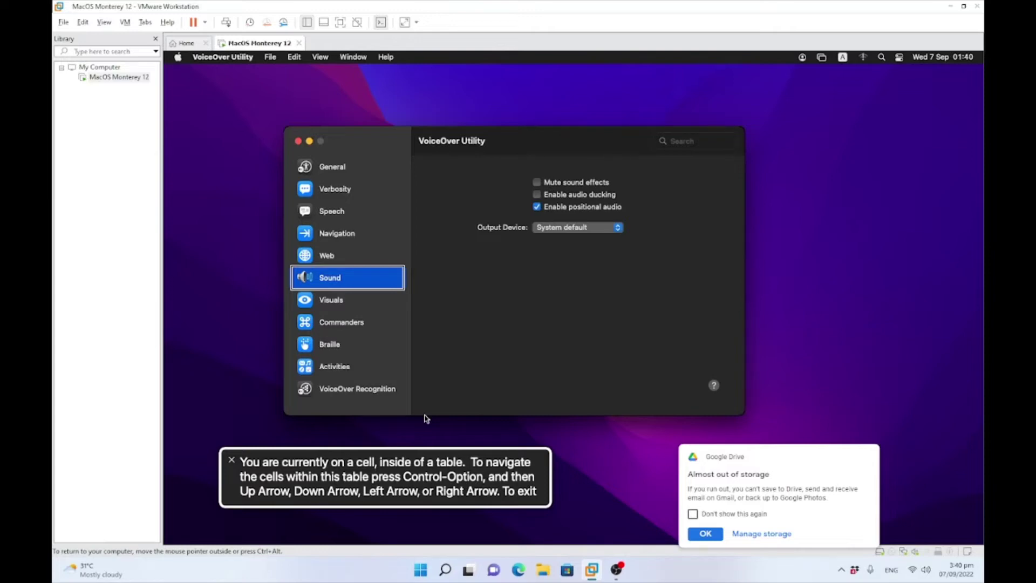
key(Down)
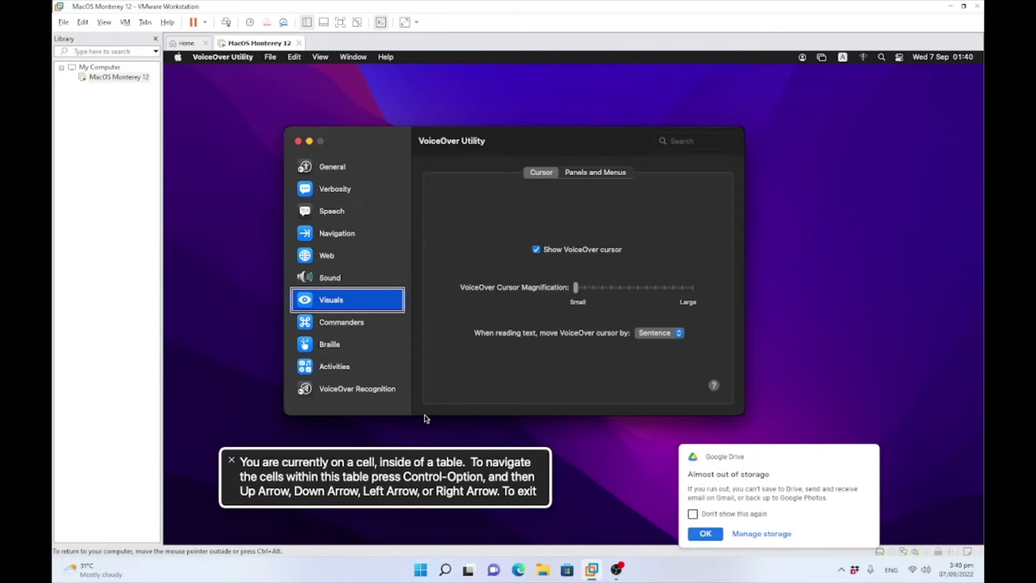
key(Down)
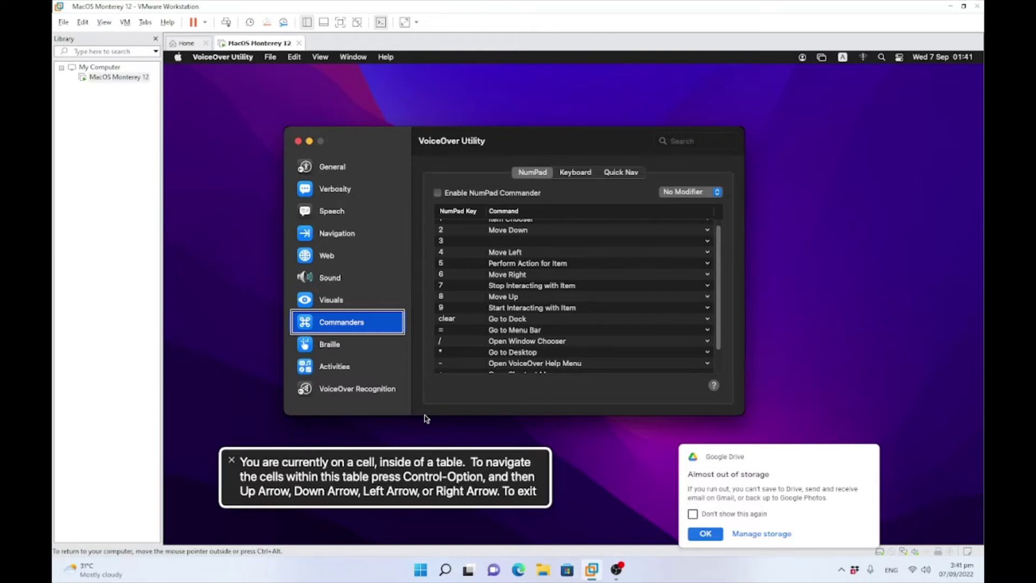
key(Down)
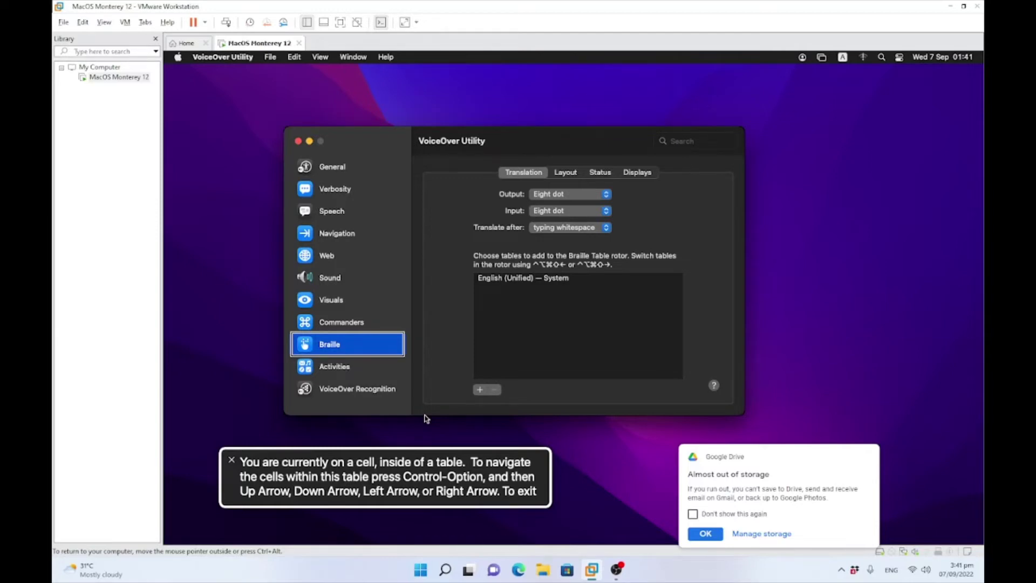
key(Down)
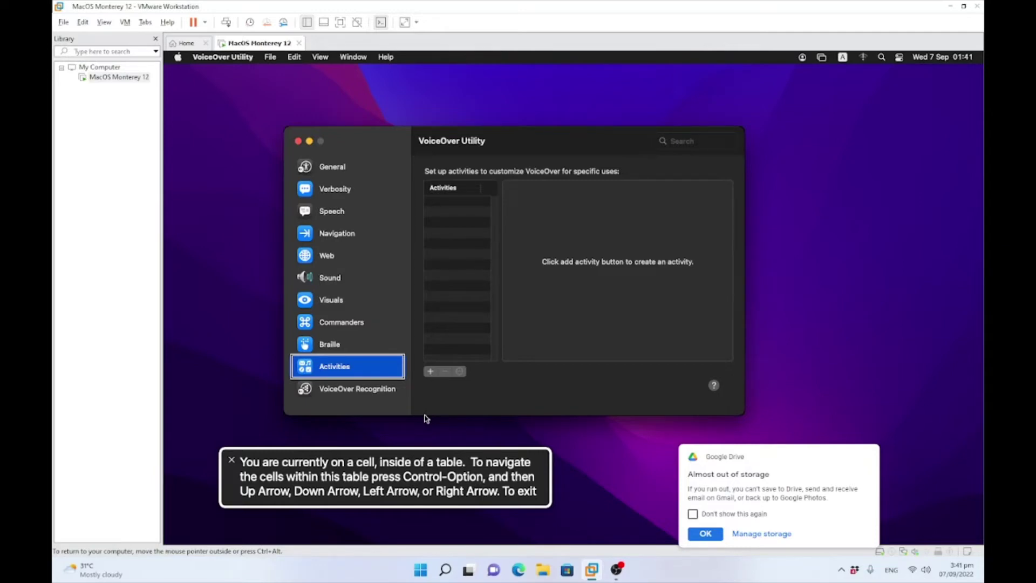
key(Down)
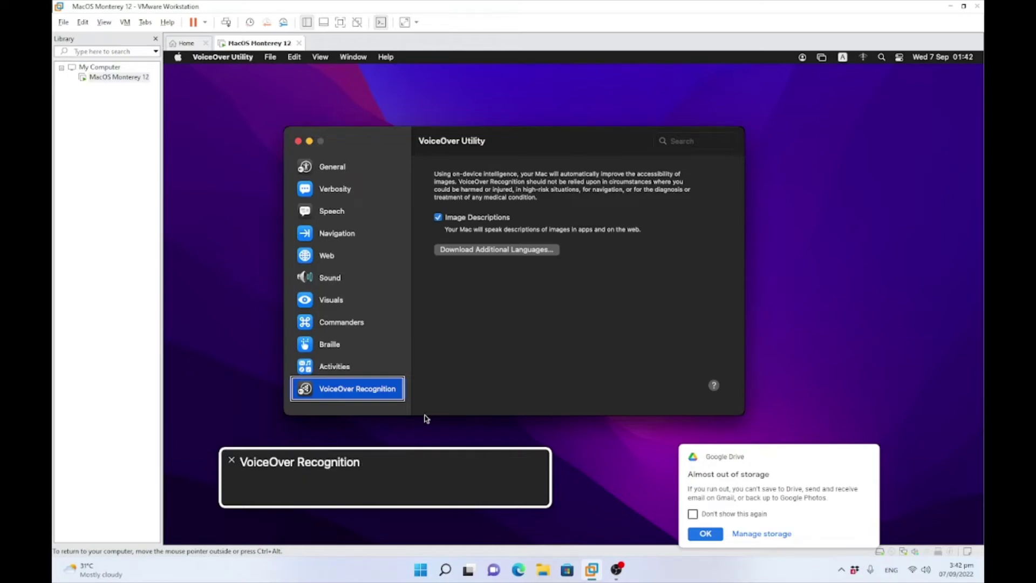
Return to the General category and stop interacting with the categories table
key(Up)
key(Up)
key(Up)
key(Up)
key(Up)
key(Up)
key(Up)
key(Up)
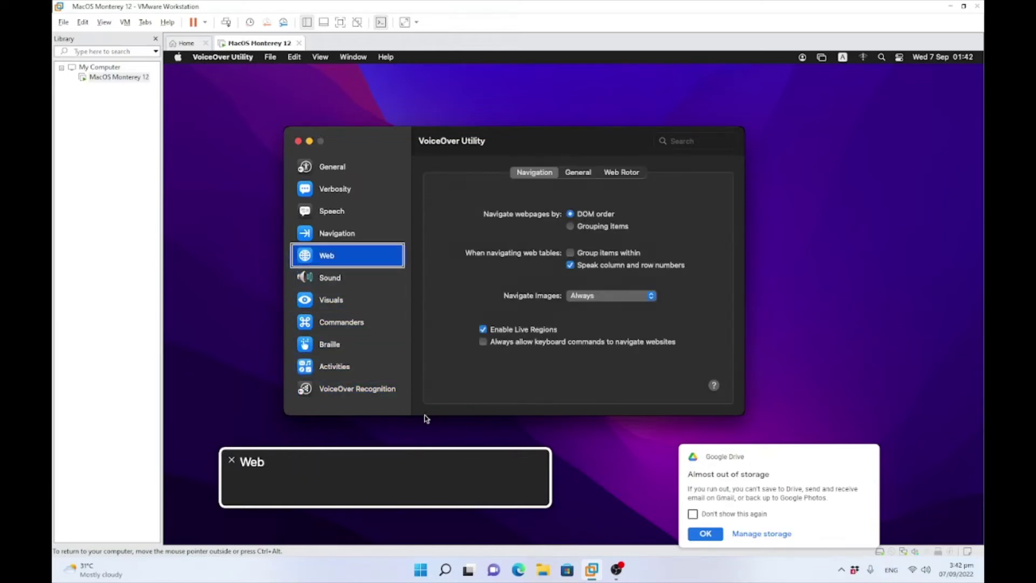
key(Up)
key(Up)
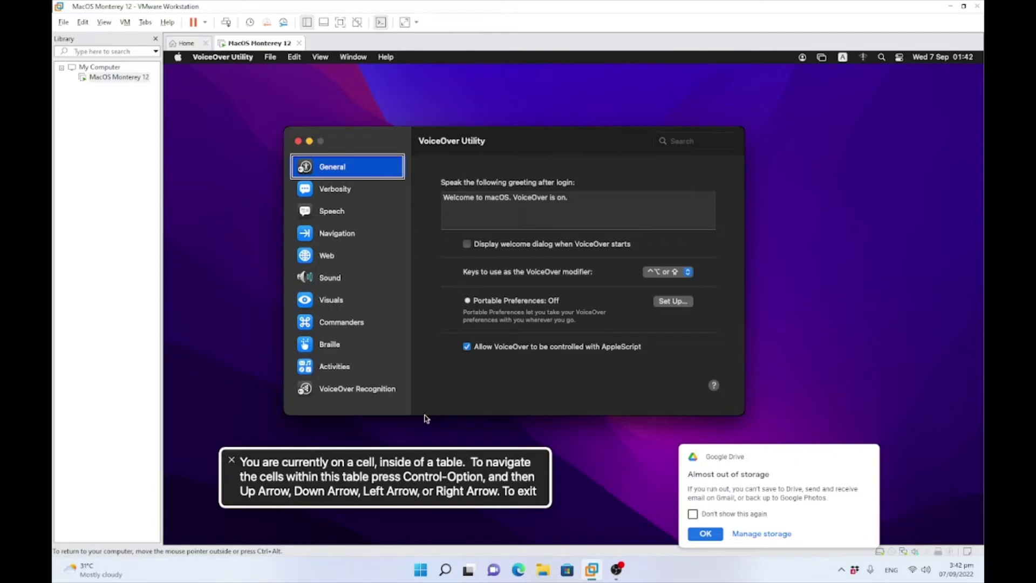
key(ctrl+alt+shift+Up)
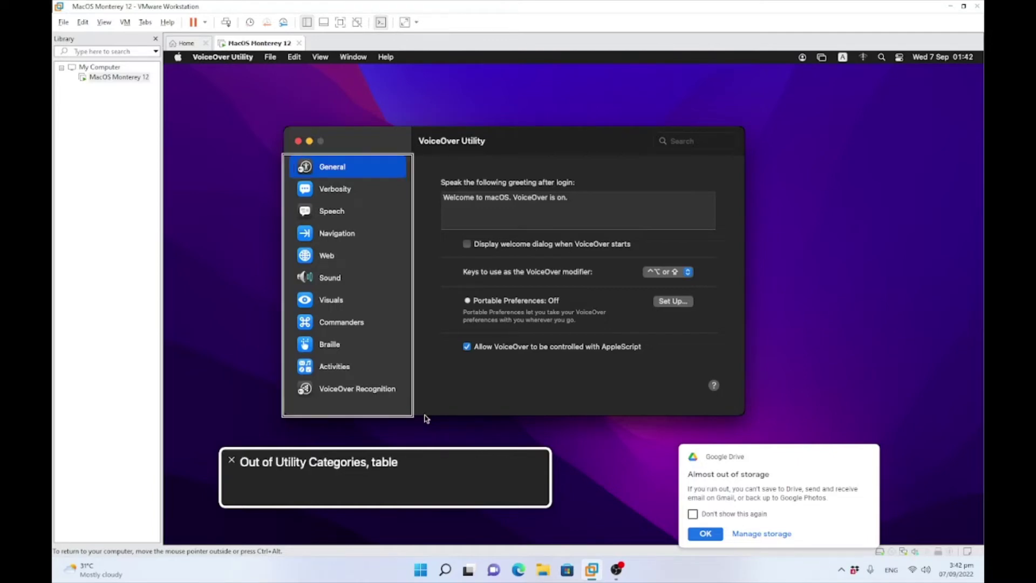
Read the login greeting label and text in the General settings, then the option for displaying the welcome dialog
key(ctrl+alt+Right)
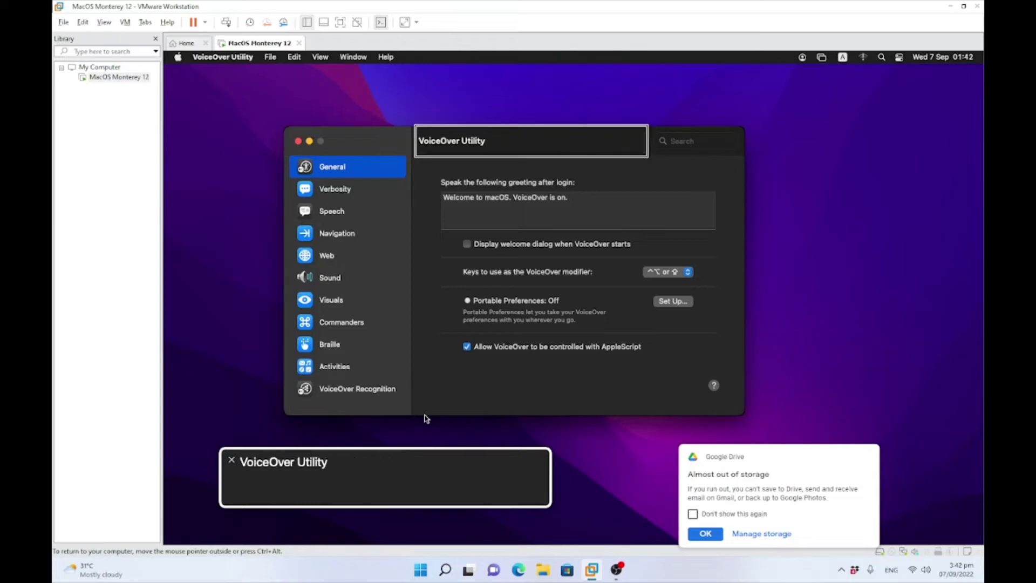
key(ctrl+alt+Left)
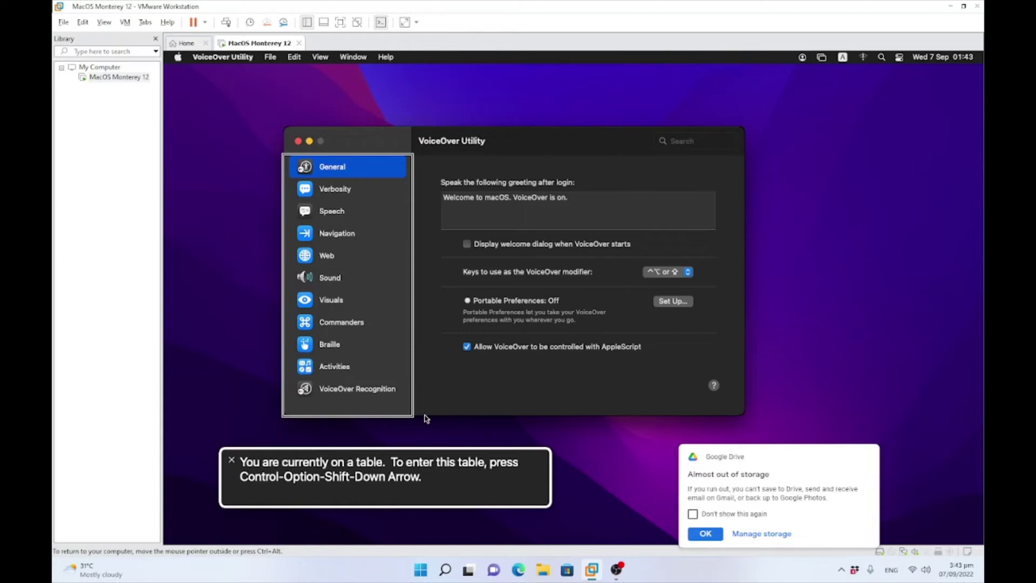
key(ctrl+alt+Right)
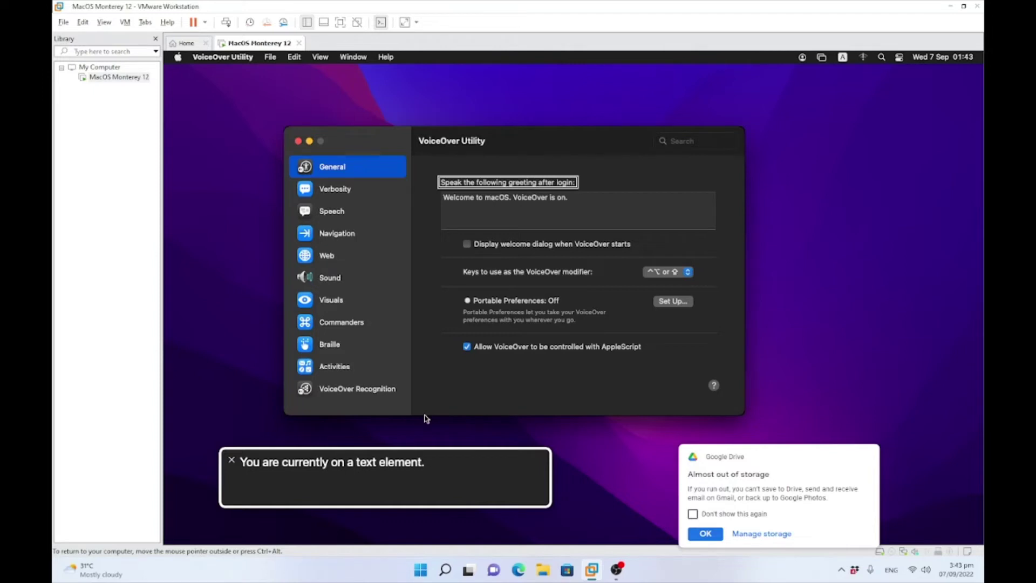
key(ctrl+alt+Right)
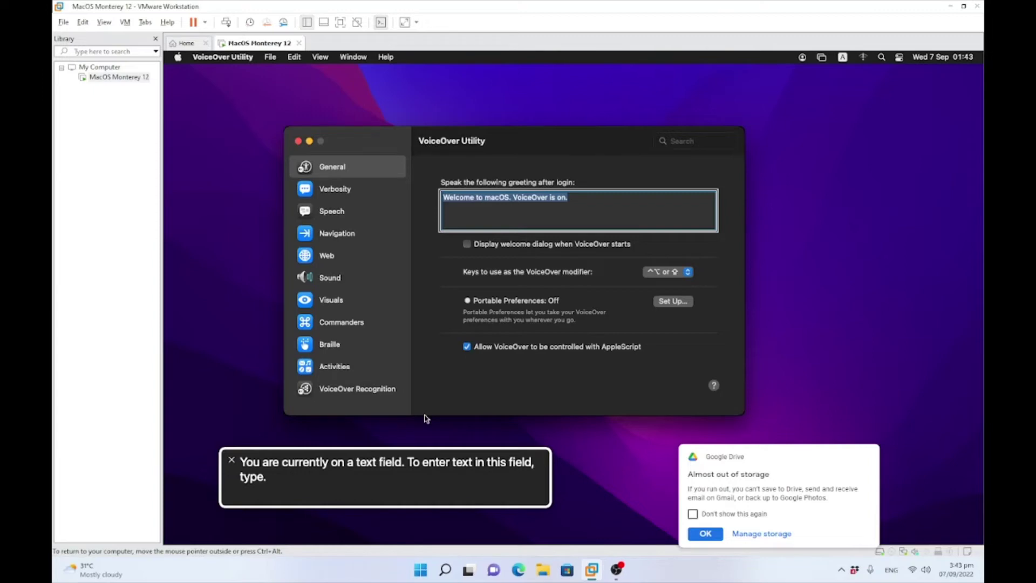
key(ctrl+alt+Left)
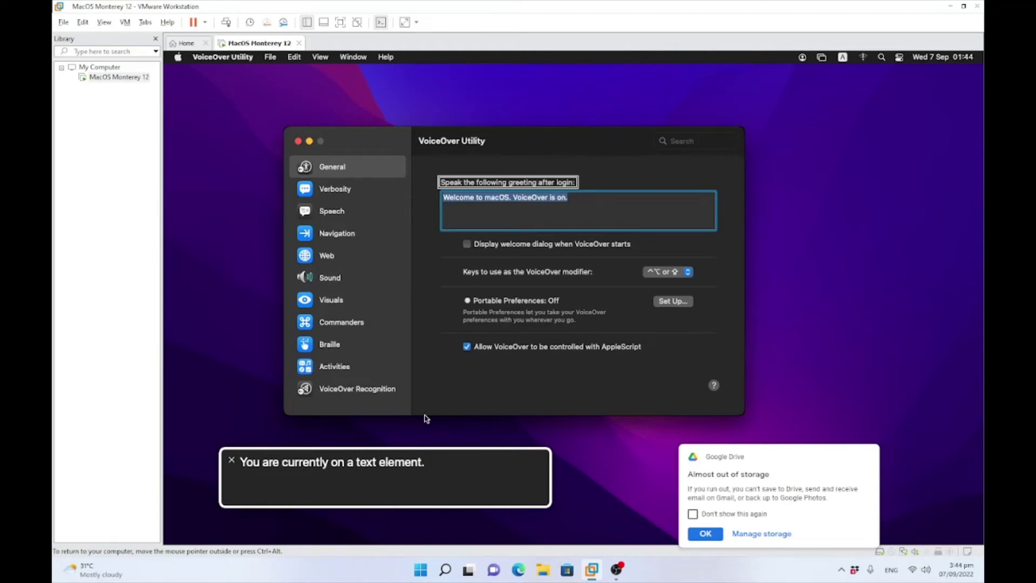
key(ctrl+alt+Right)
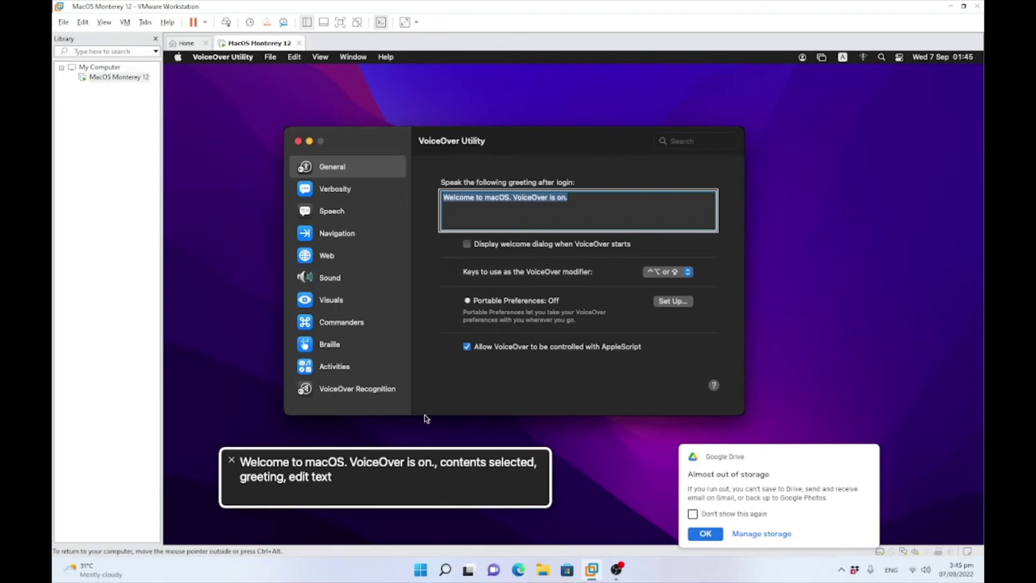
key(Tab)
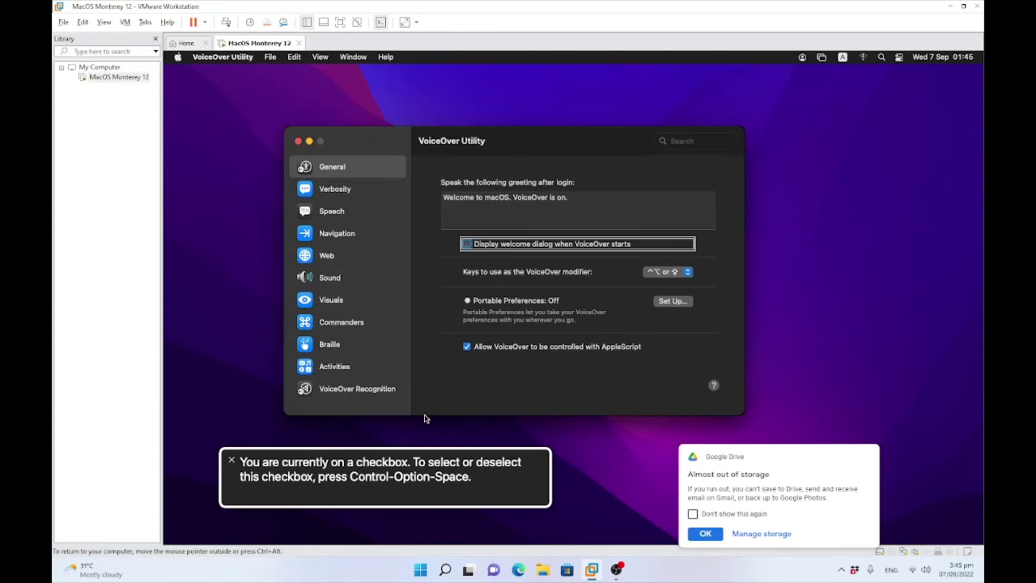
Review the available choices for the VoiceOver modifier keys and close the list without choosing another one
key(ctrl+alt+Right)
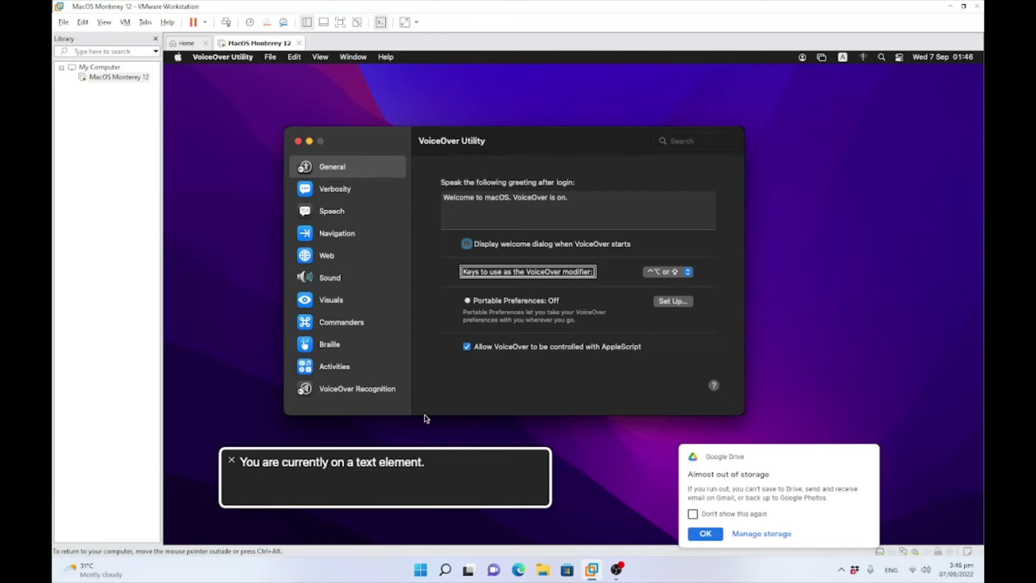
key(ctrl+alt+Right)
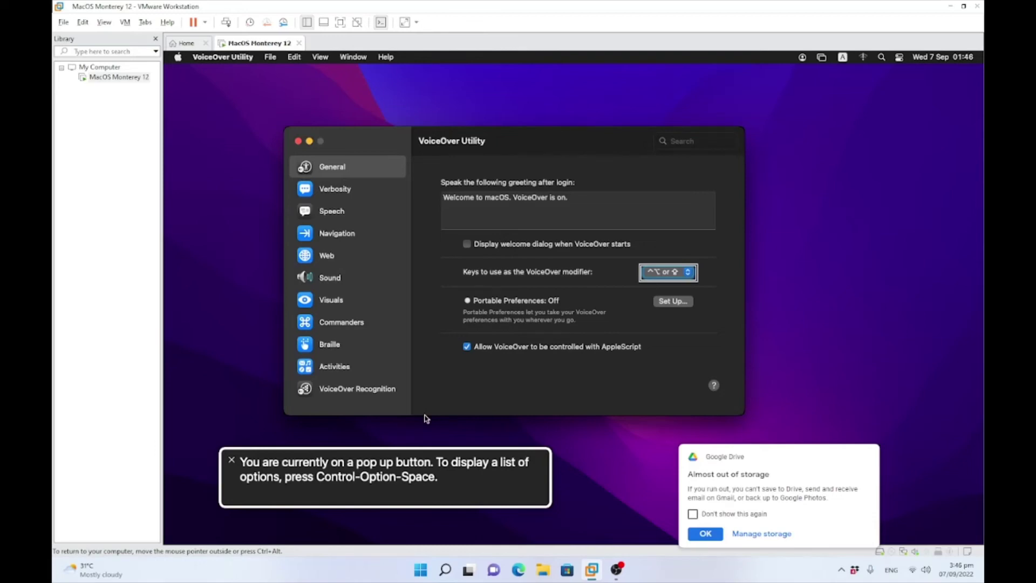
key(ctrl+alt+space)
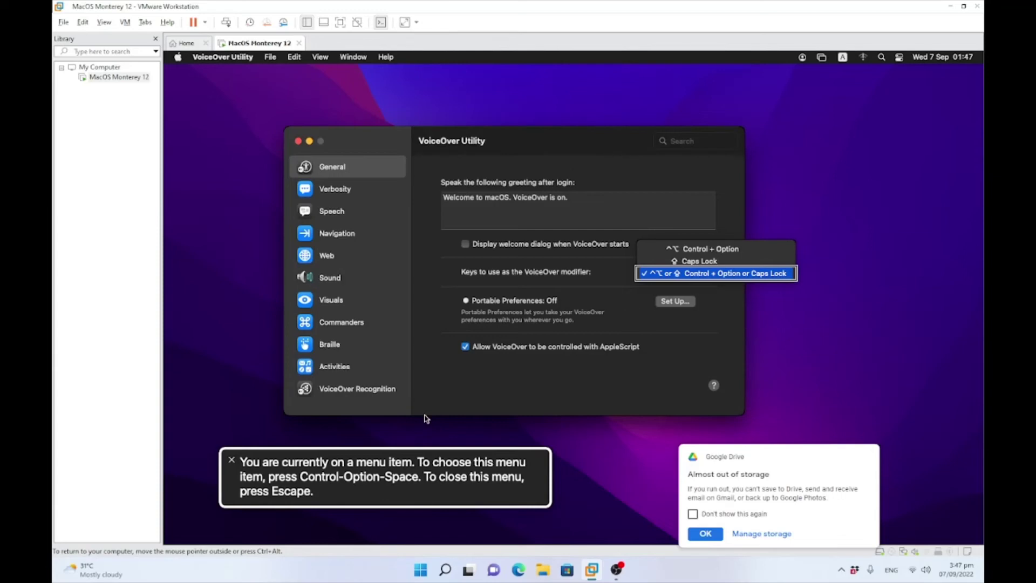
key(Down)
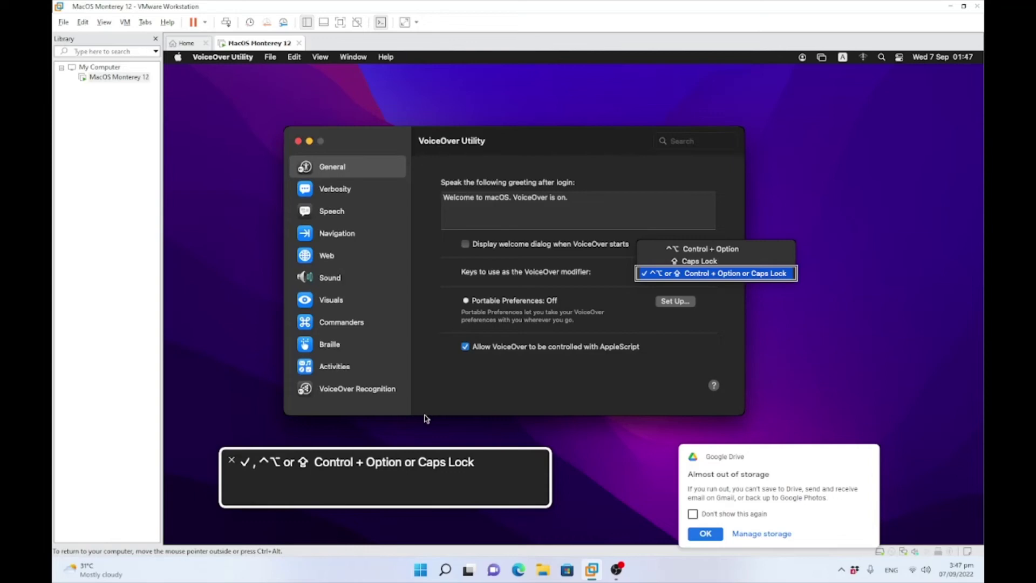
key(Up)
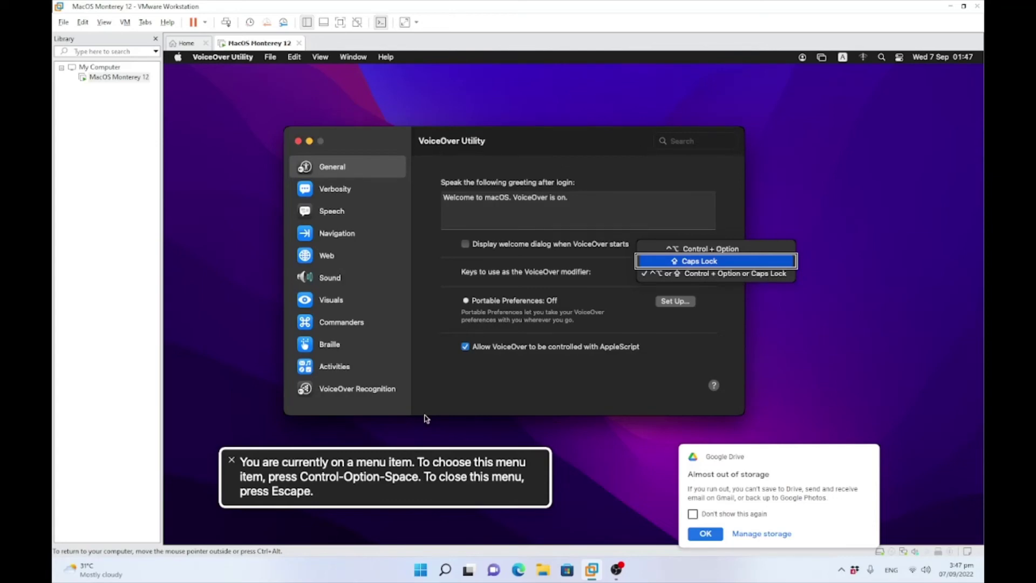
key(Up)
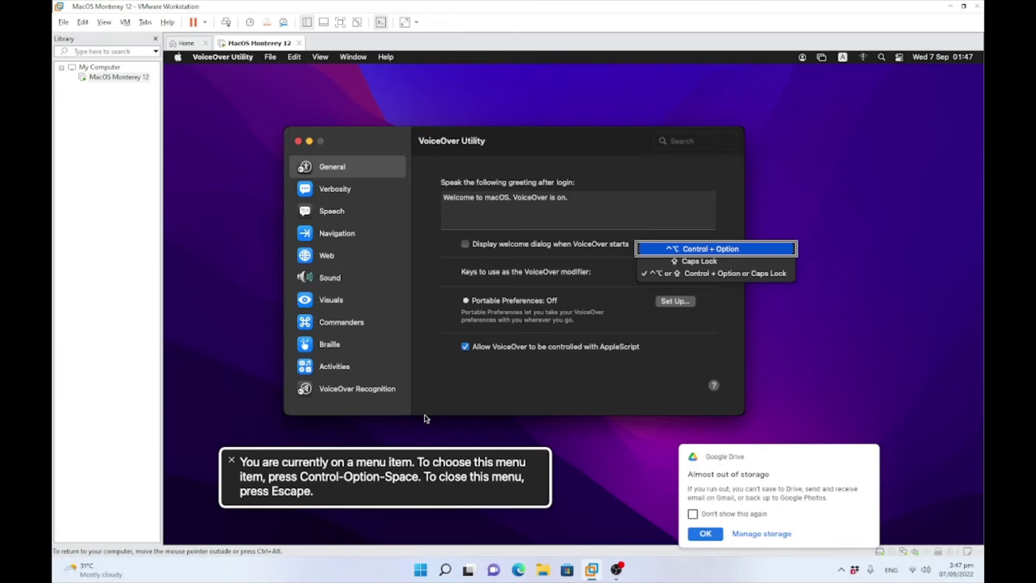
key(Down)
key(Down)
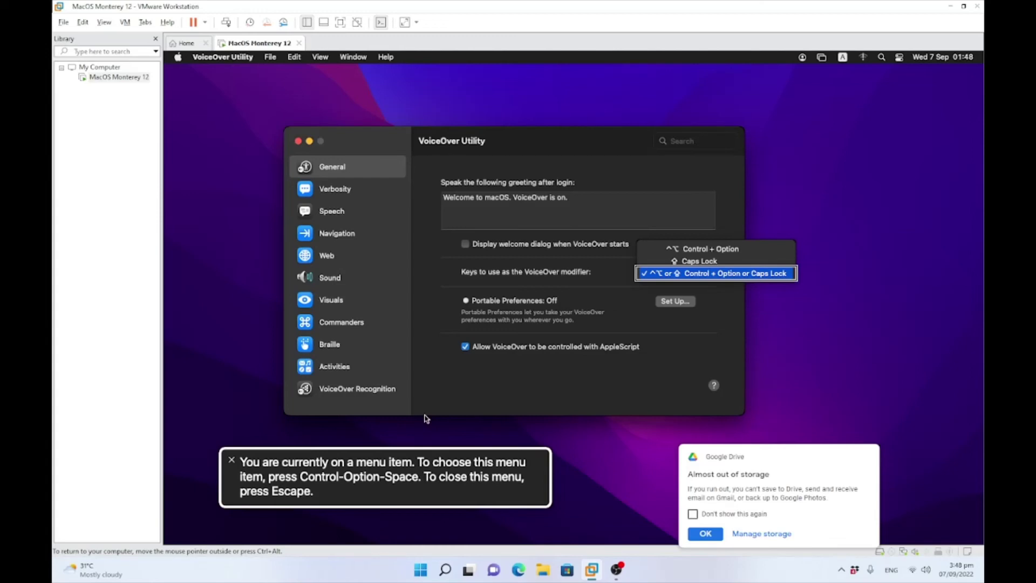
key(Escape)
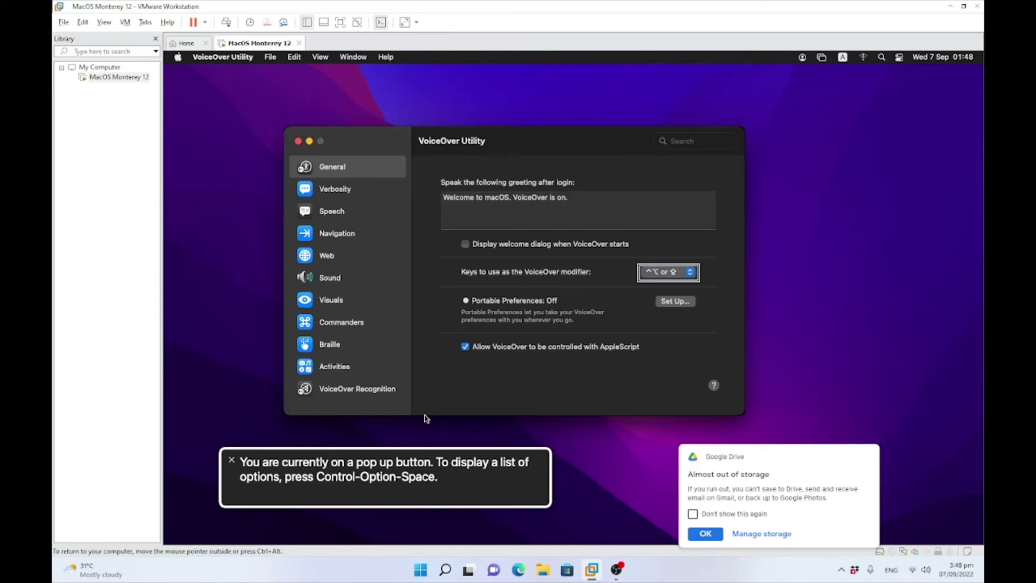
Read the Portable Preferences items, the AppleScript control option and the Help item in the General settings
key(ctrl+alt+Right)
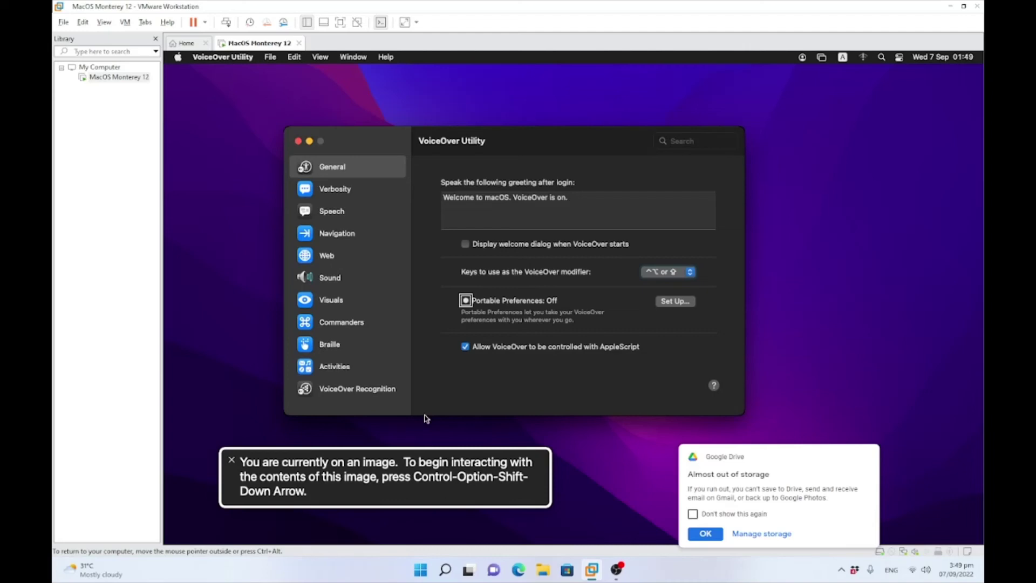
key(ctrl+alt+Right)
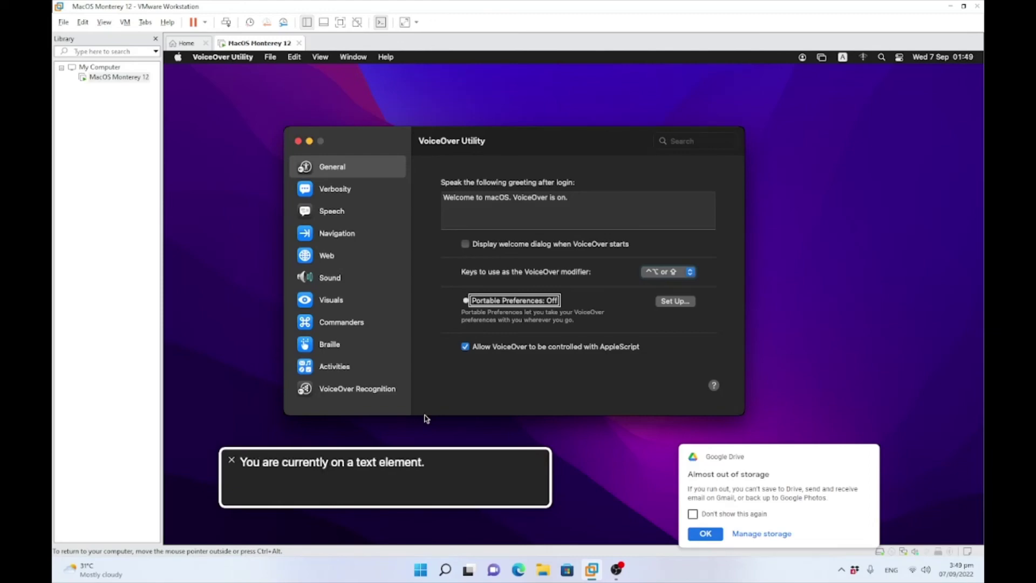
key(ctrl+alt+Right)
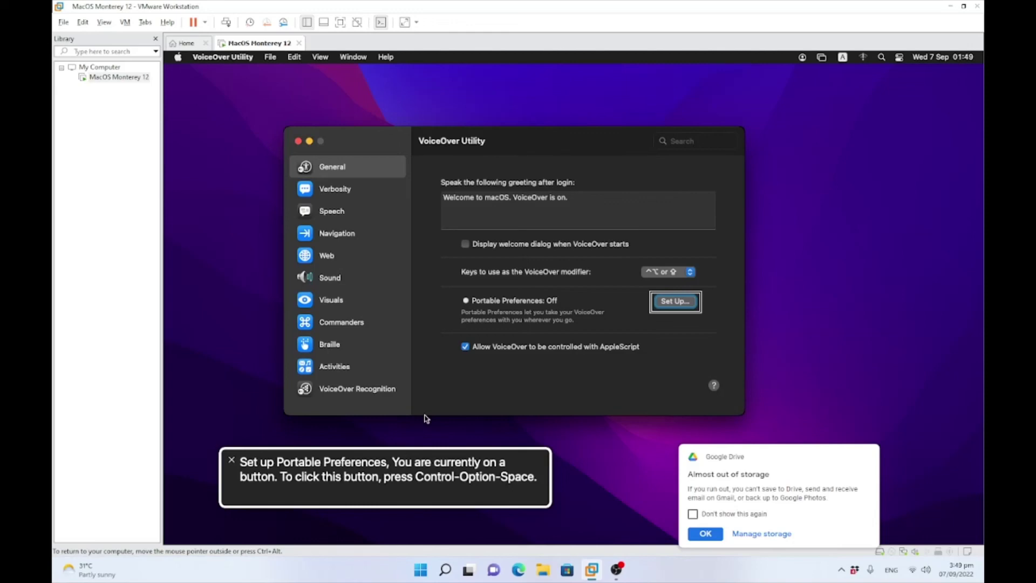
key(ctrl+alt+Left)
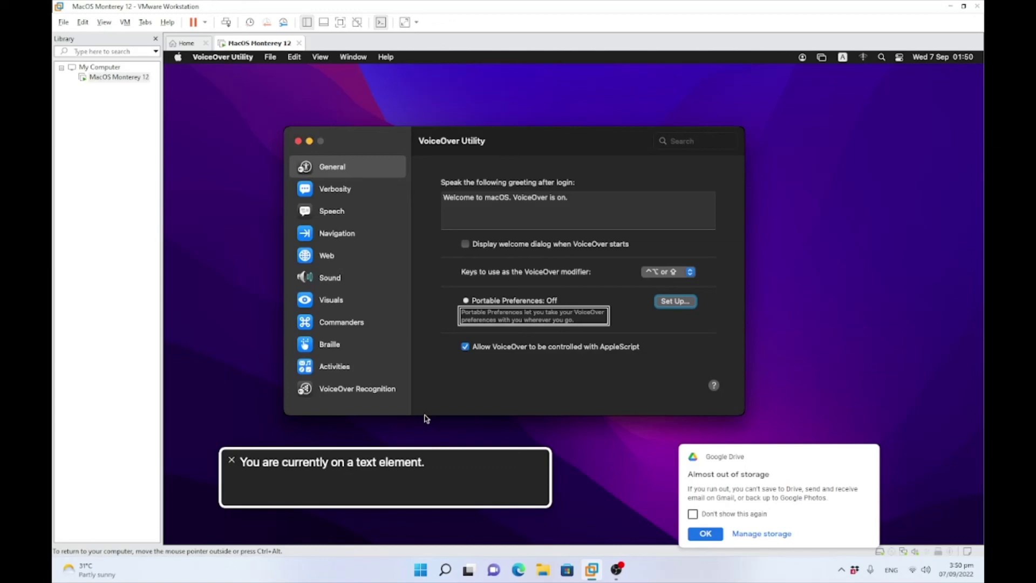
key(ctrl+alt+Right)
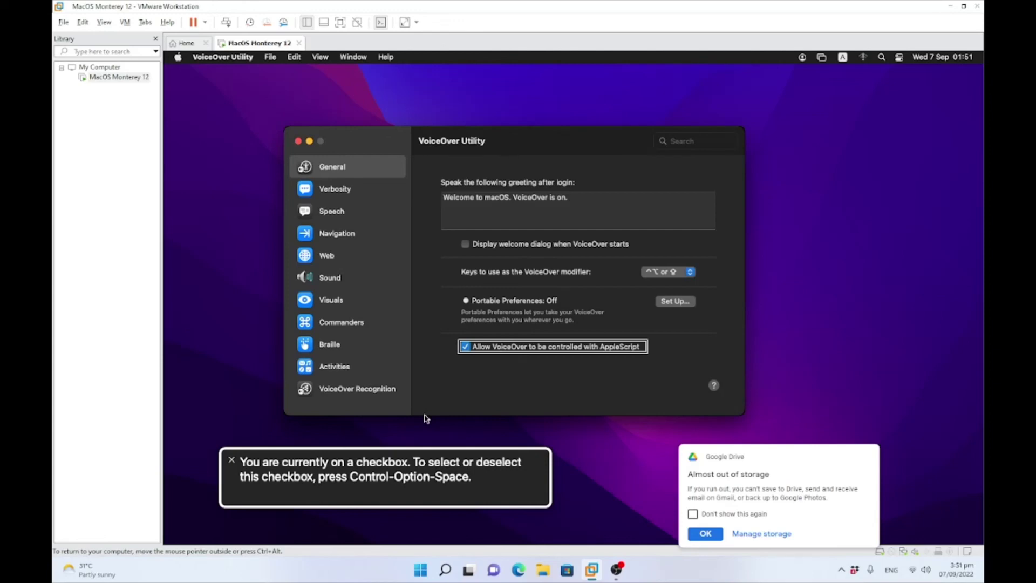
key(ctrl+alt+Right)
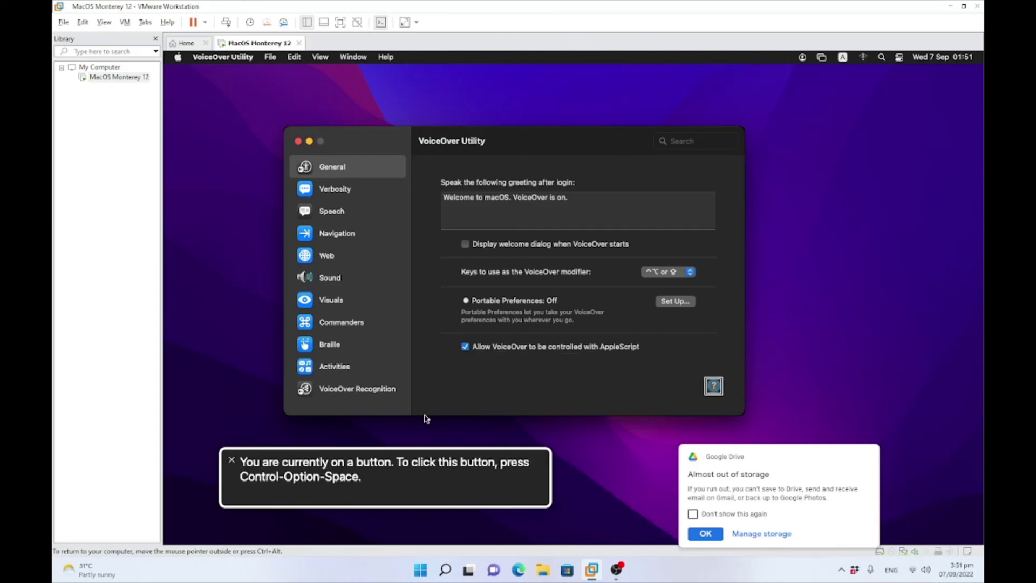
key(ctrl+alt+F3)
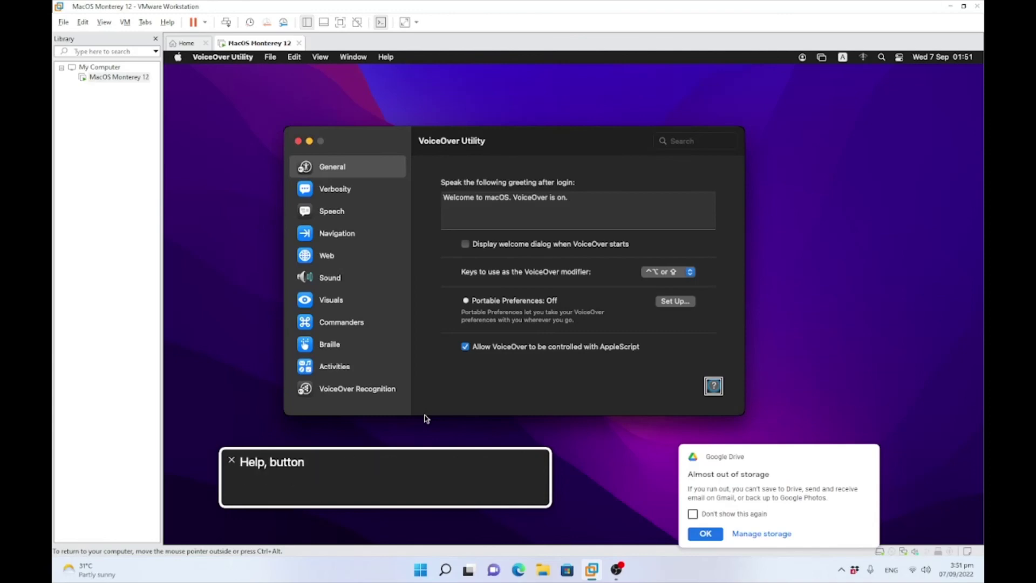